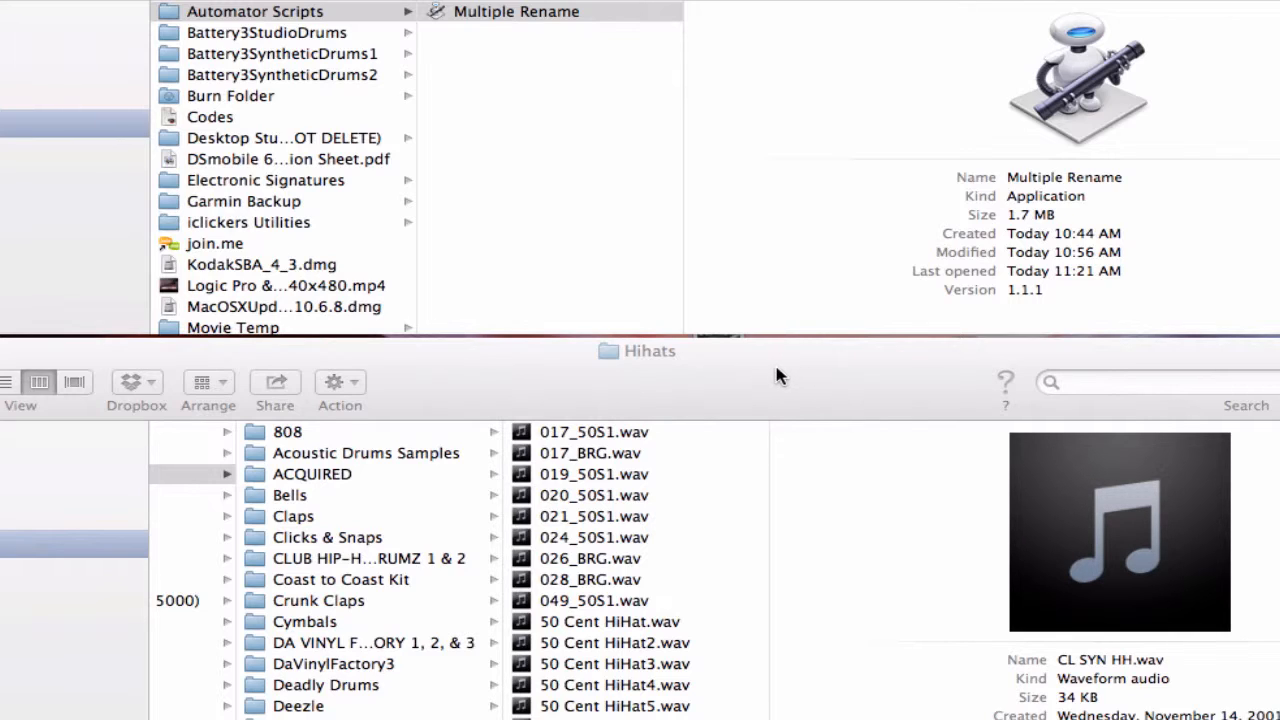
Browse the drum sample folders inside ACQUIRED and open the Hihats folder.
scroll(335, 499, down, 3)
click(340, 490)
click(340, 490)
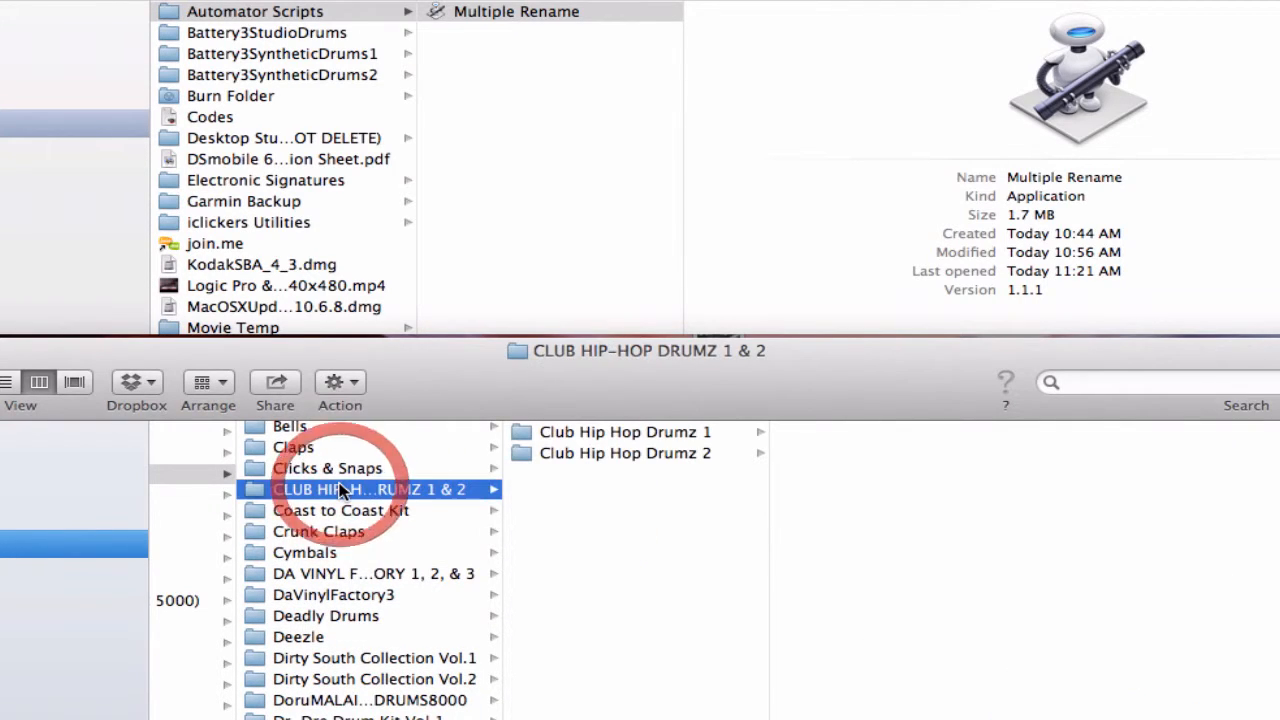
scroll(340, 490, up, 3)
scroll(340, 490, down, 15)
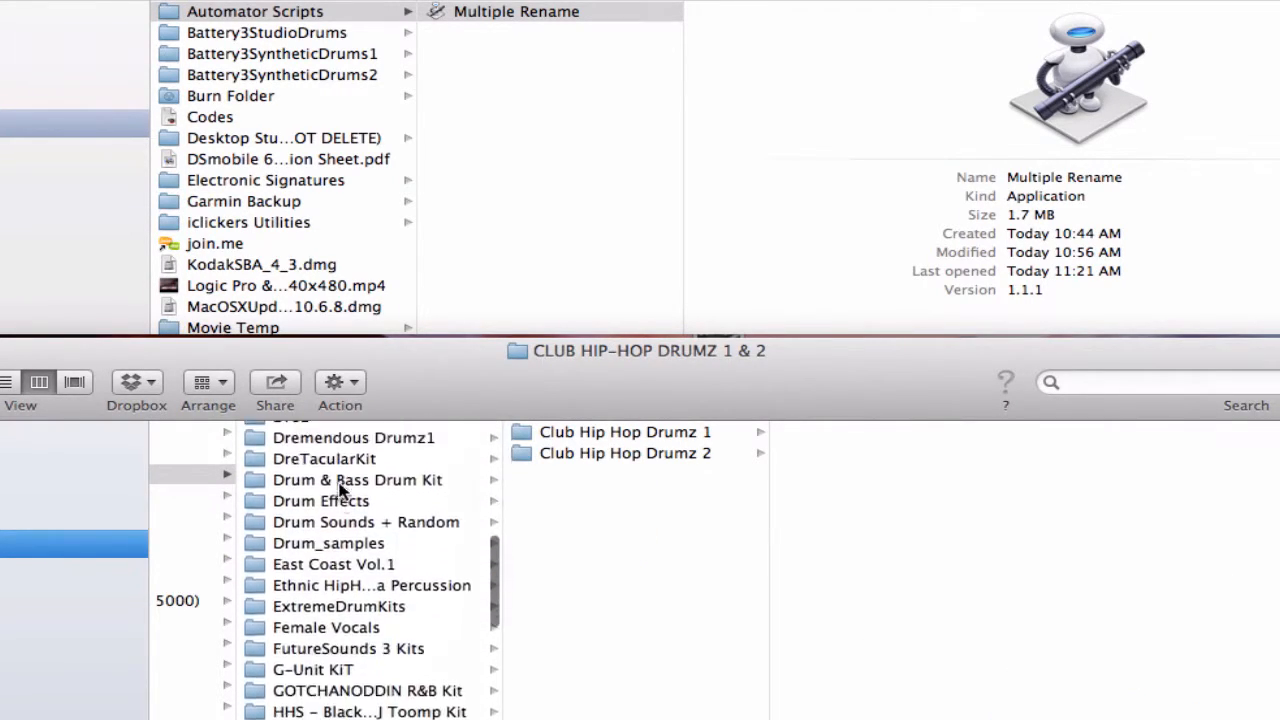
scroll(340, 490, down, 8)
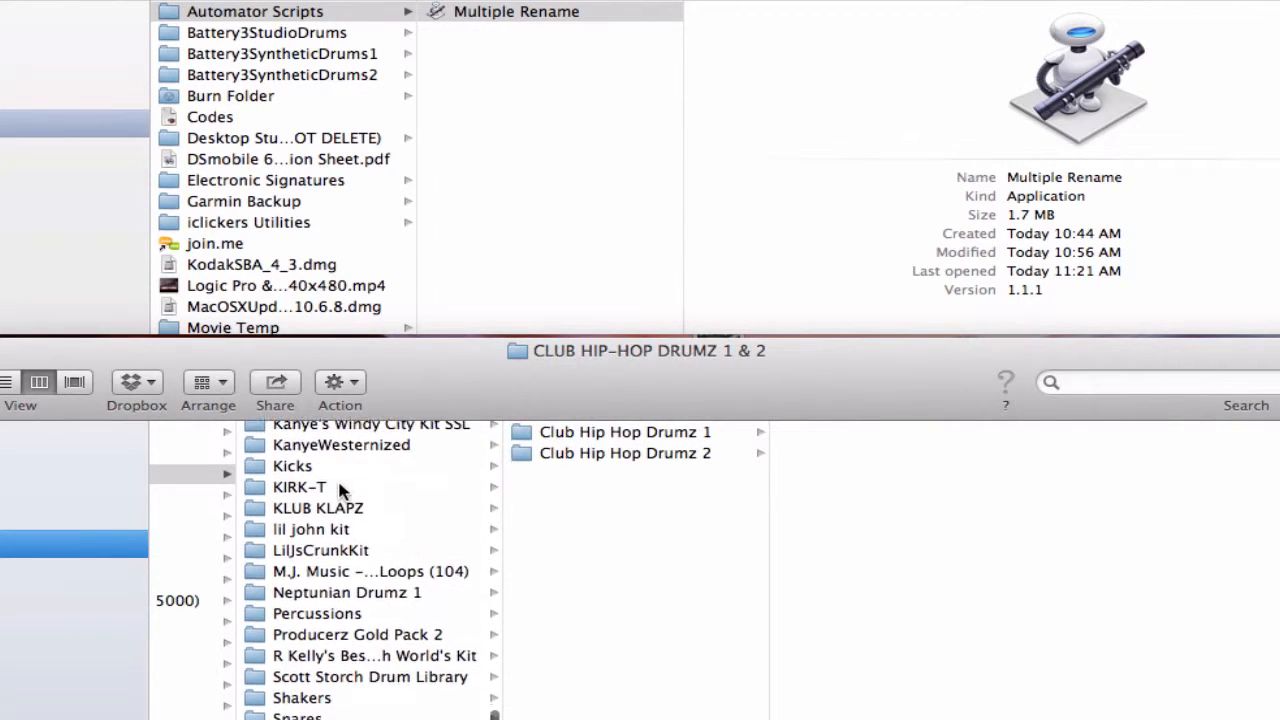
scroll(340, 490, up, 6)
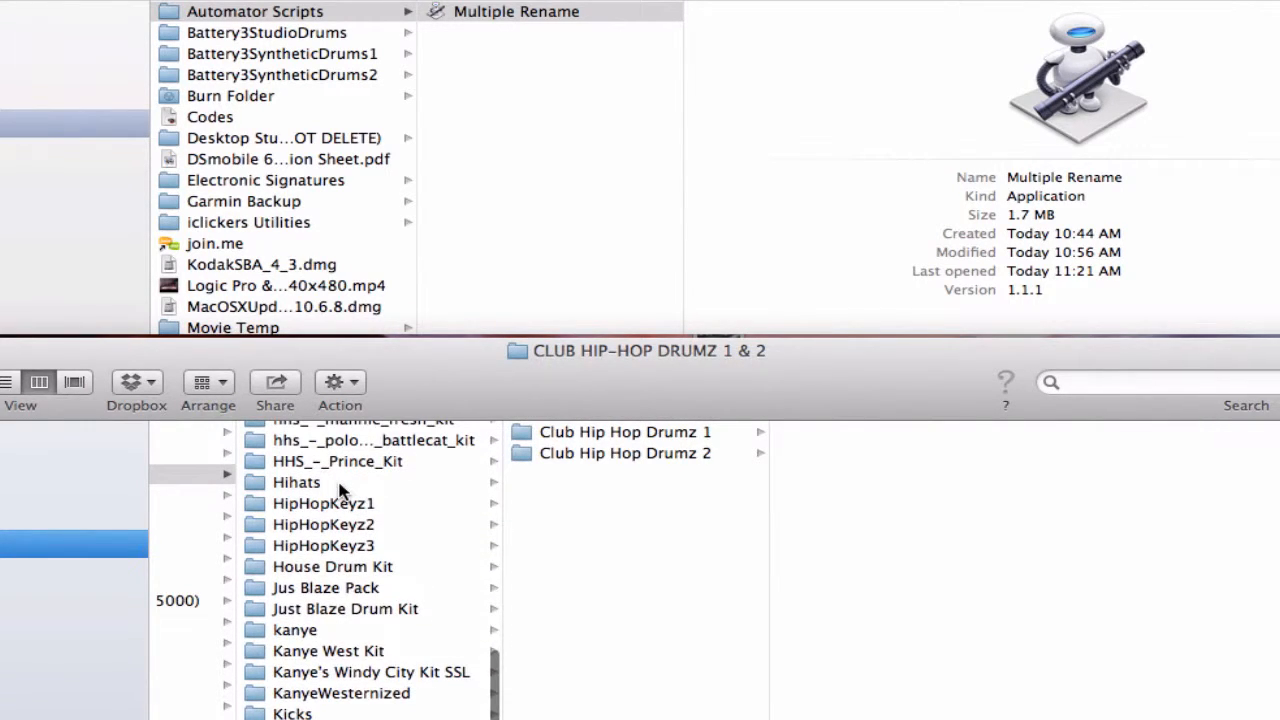
scroll(340, 490, up, 1)
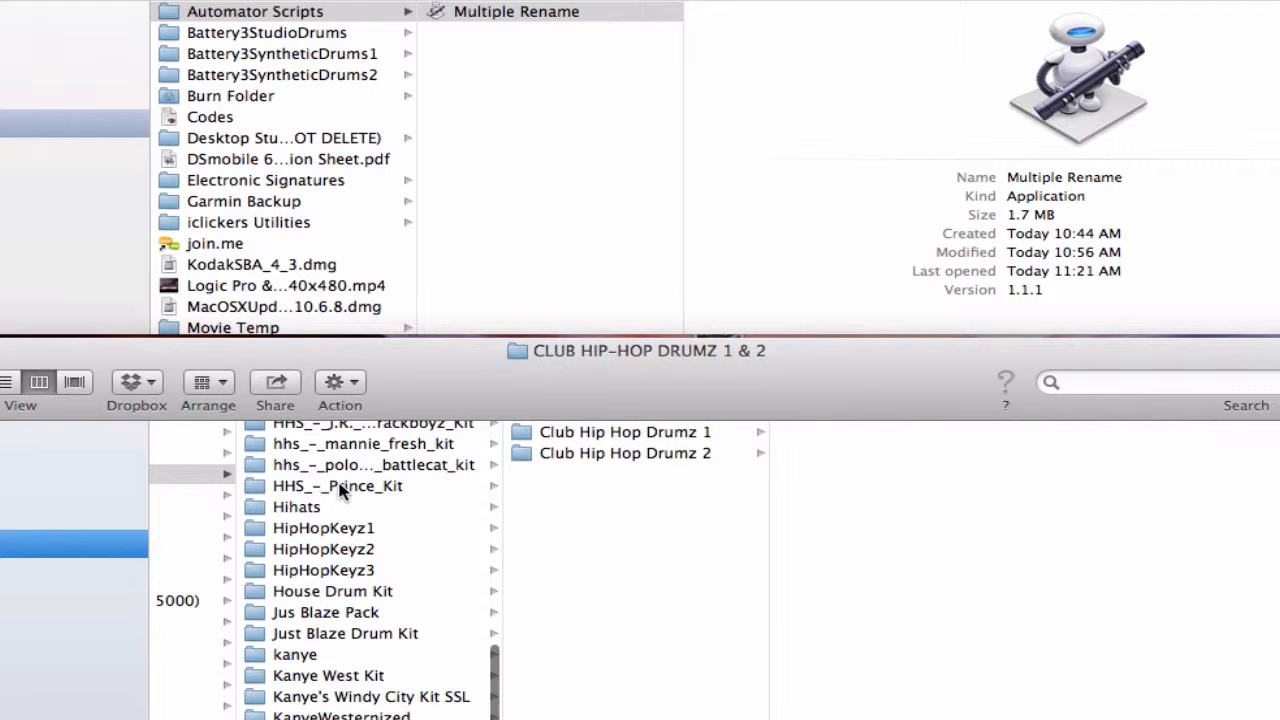
click(298, 506)
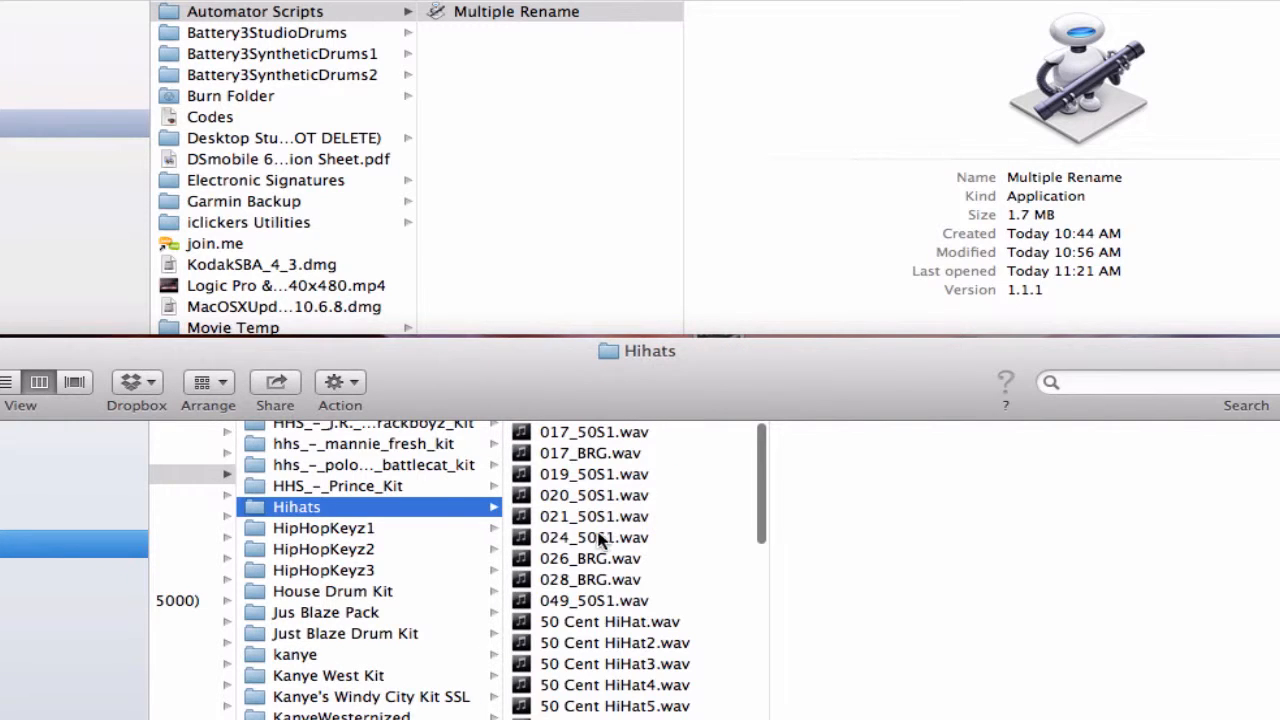
Batch-rename all the samples in the Hihats folder with the Multiple Rename application, using "Hihats" as the new name.
scroll(603, 538, down, 10)
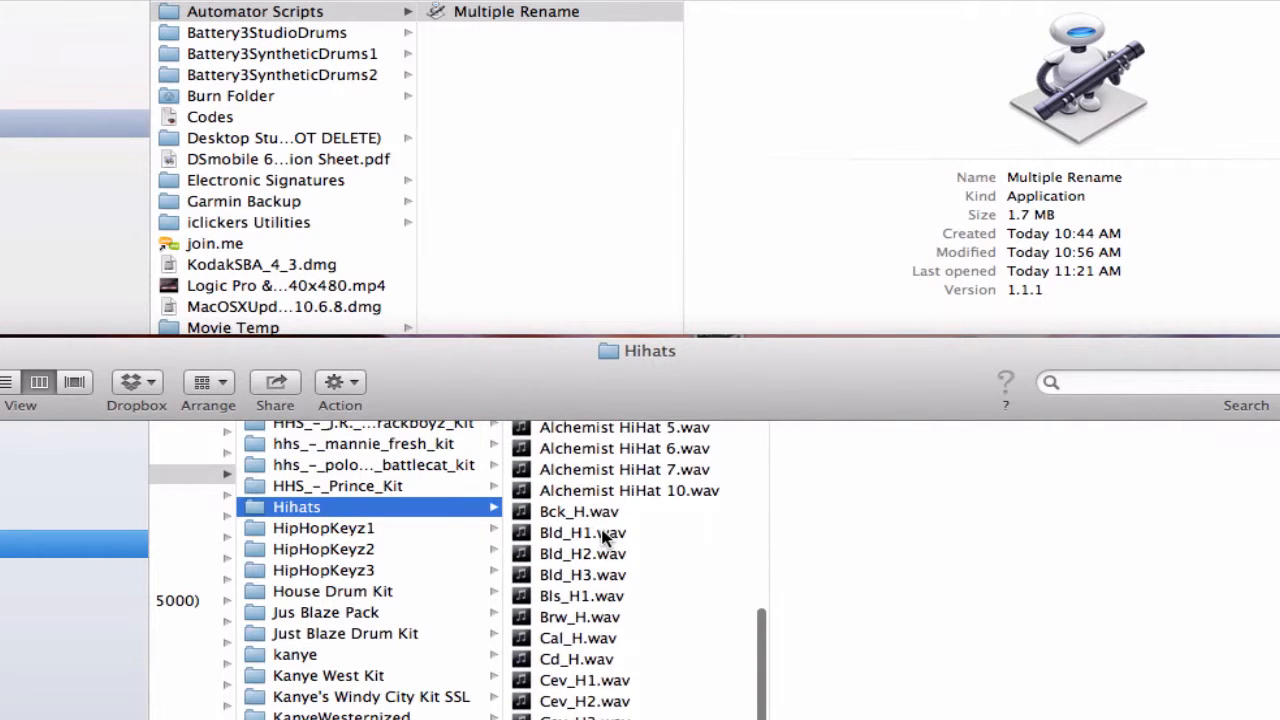
scroll(603, 538, down, 5)
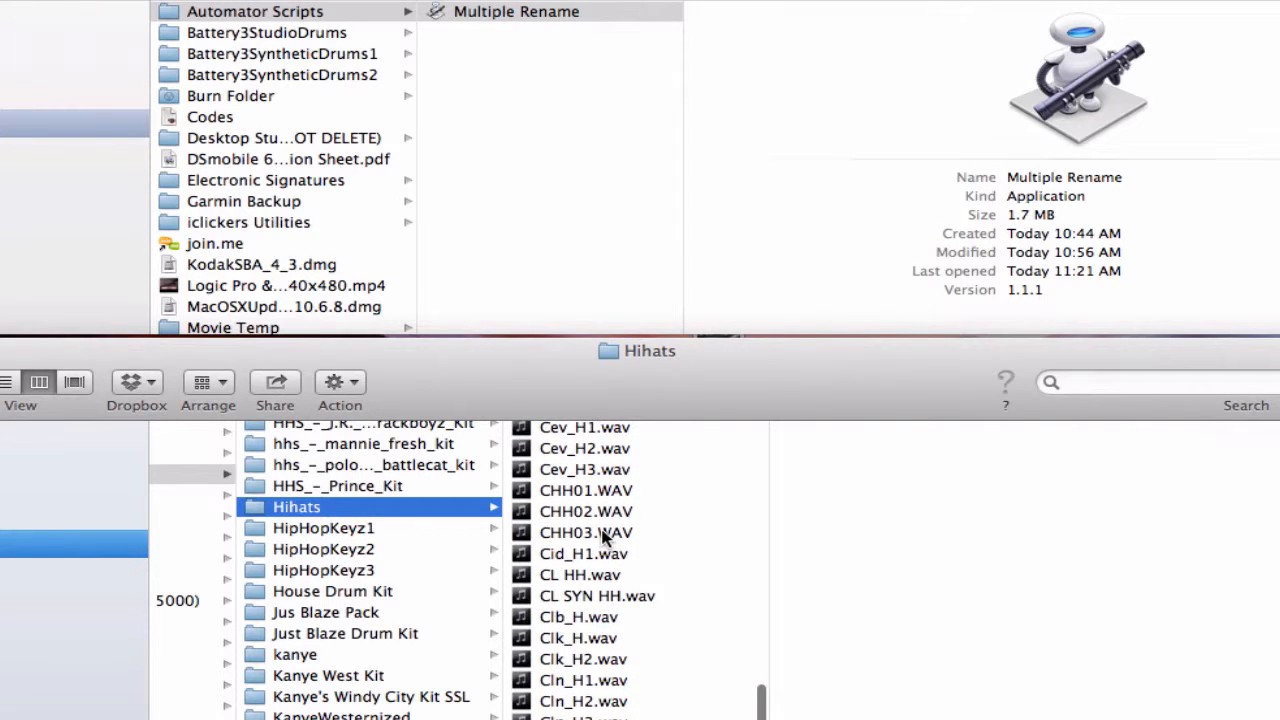
scroll(603, 538, up, 2)
scroll(603, 538, up, 5)
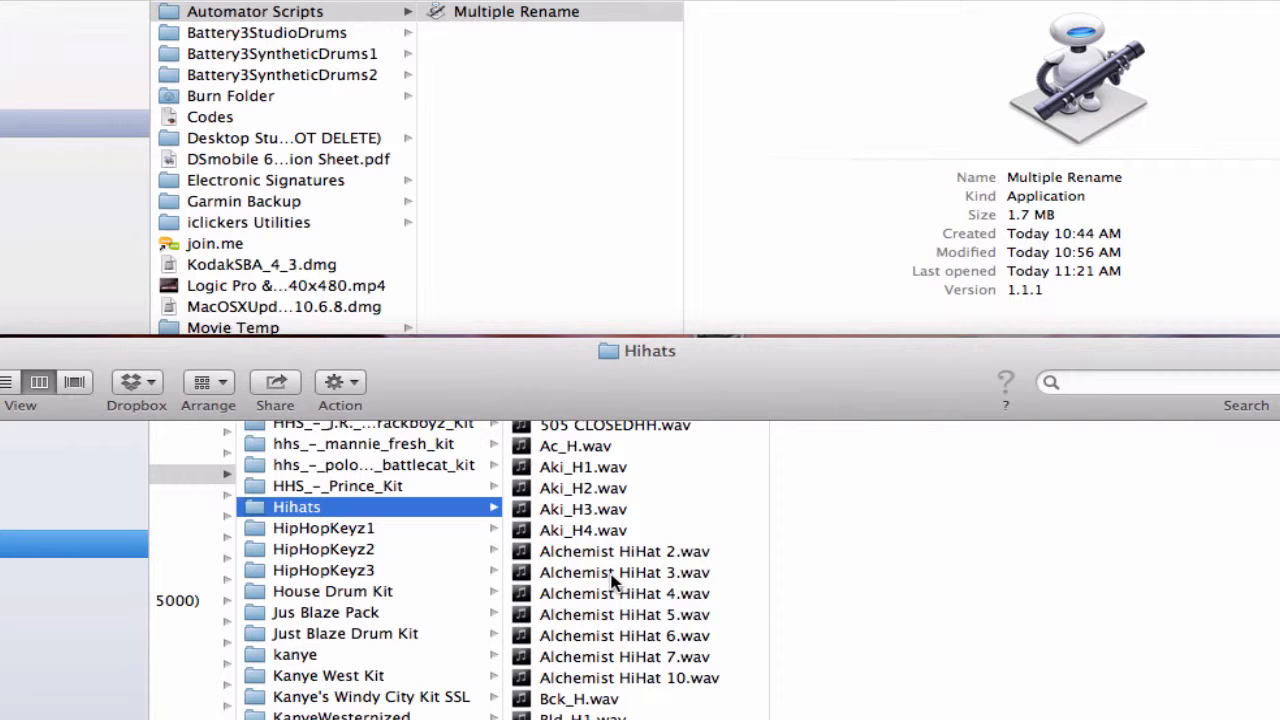
scroll(658, 537, up, 8)
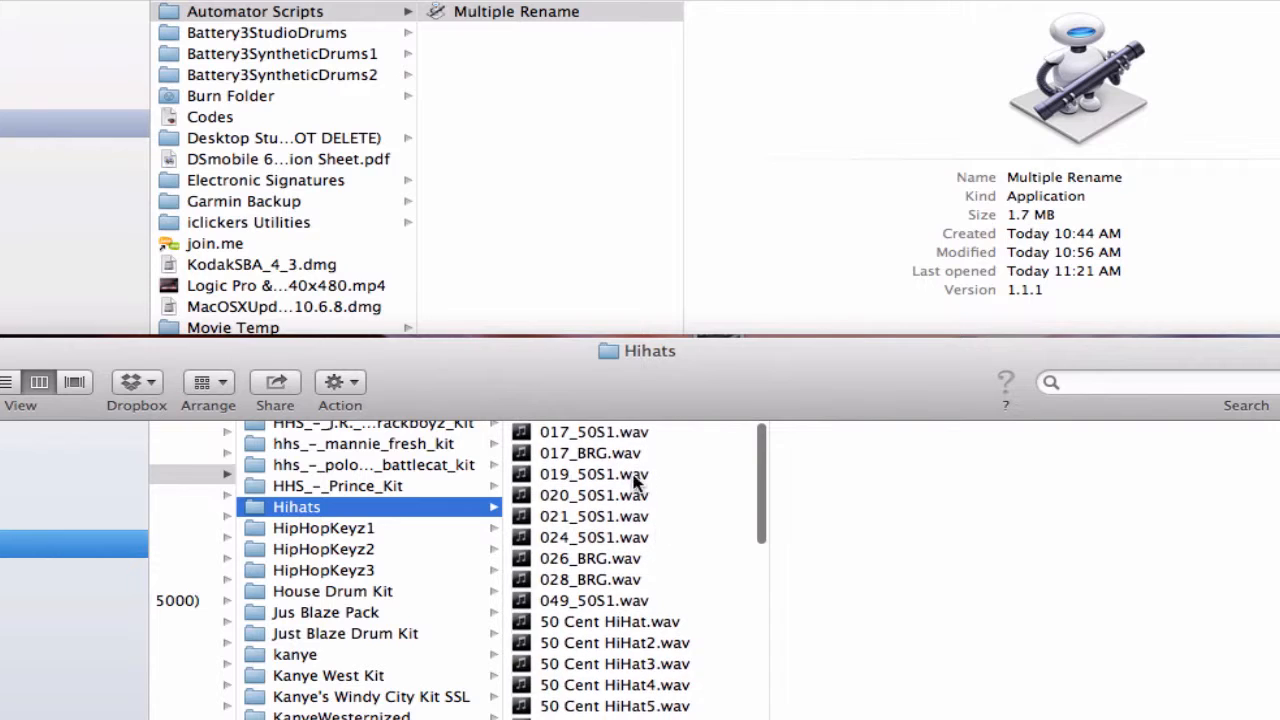
click(599, 433)
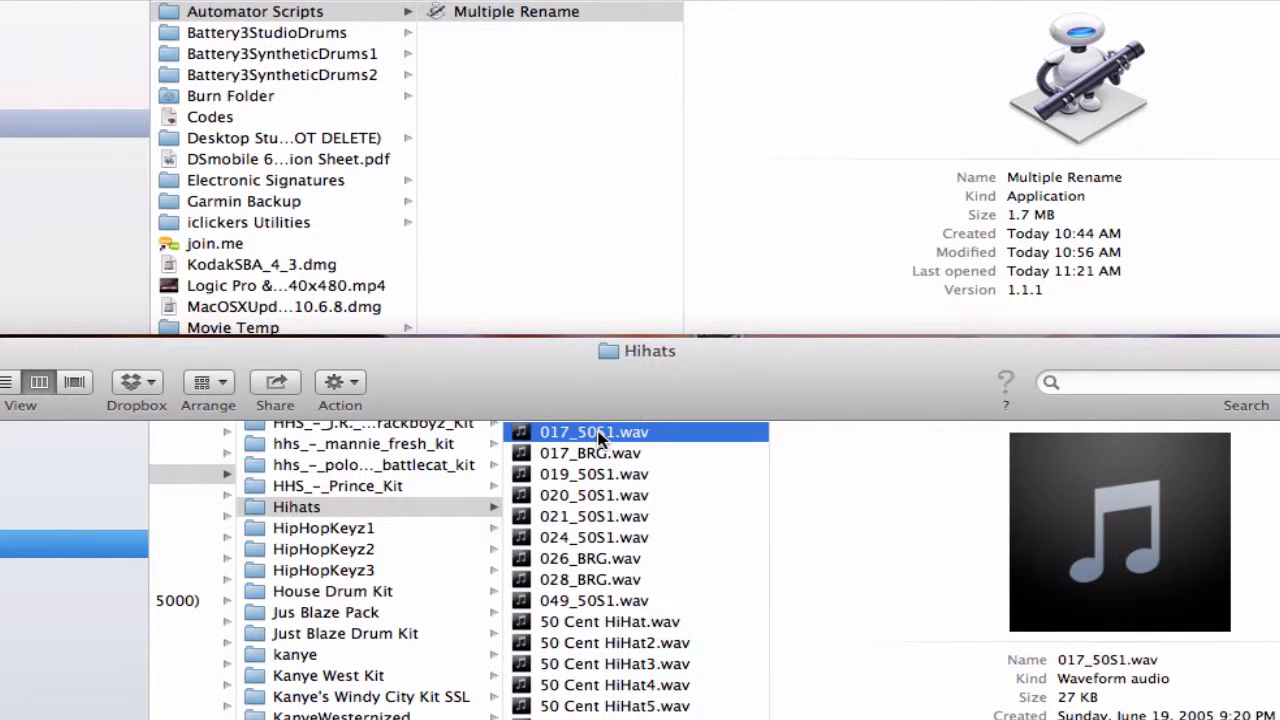
key(super+a)
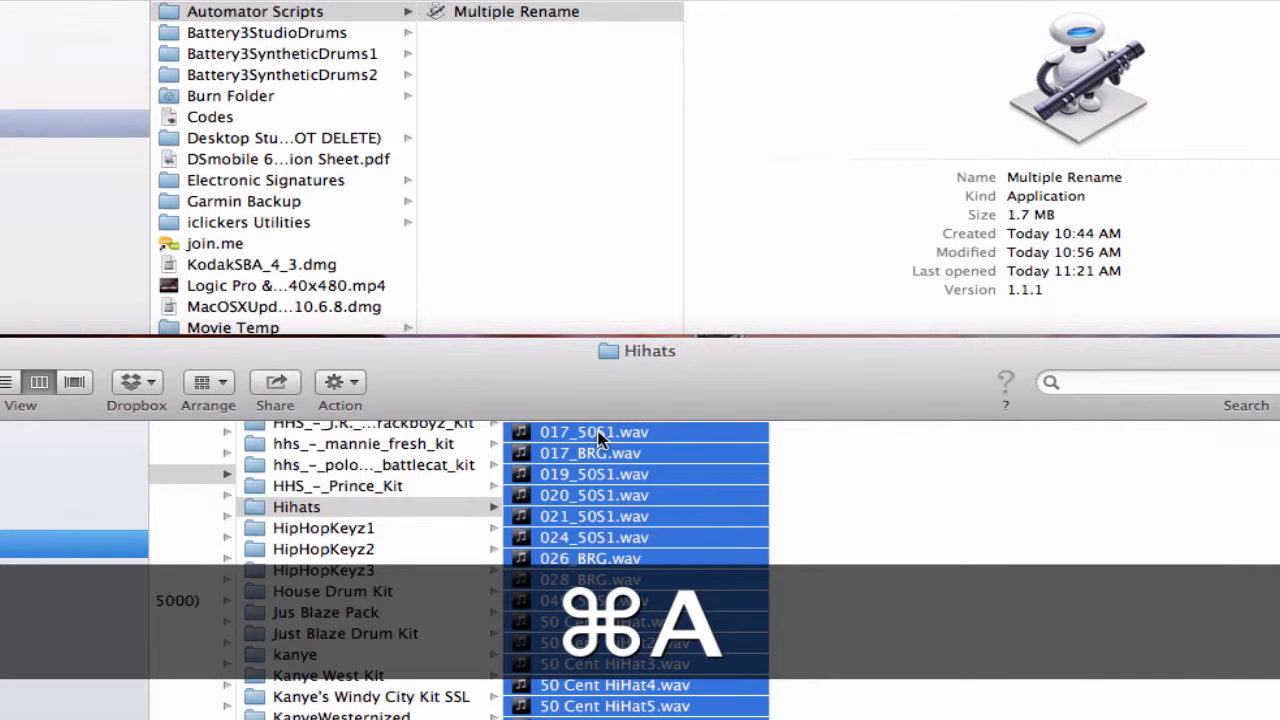
drag(599, 437, 497, 17)
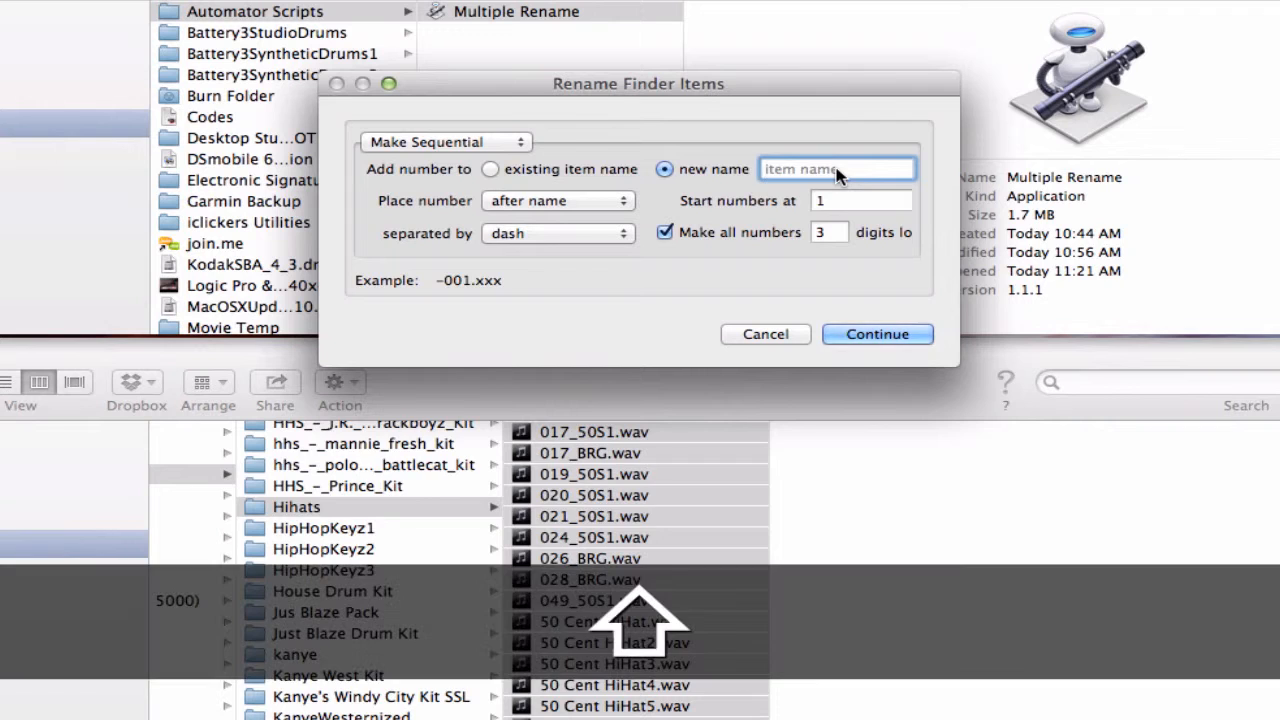
text(Hihats)
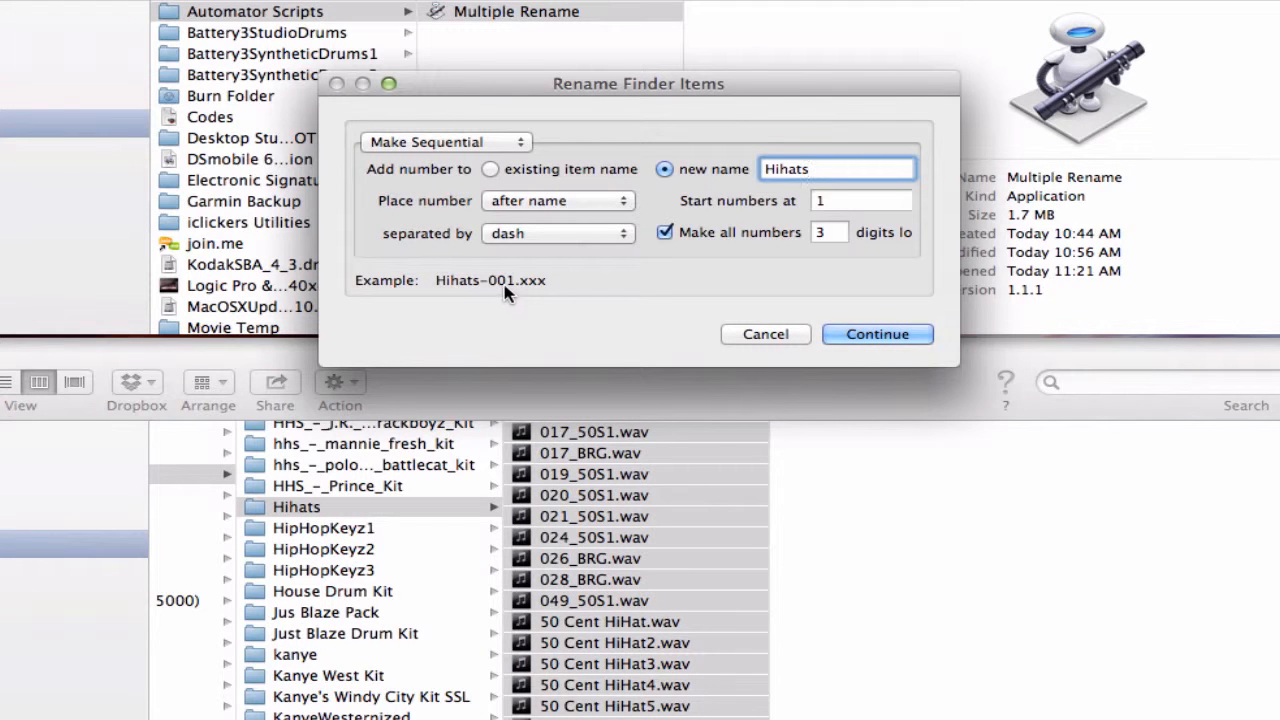
click(820, 336)
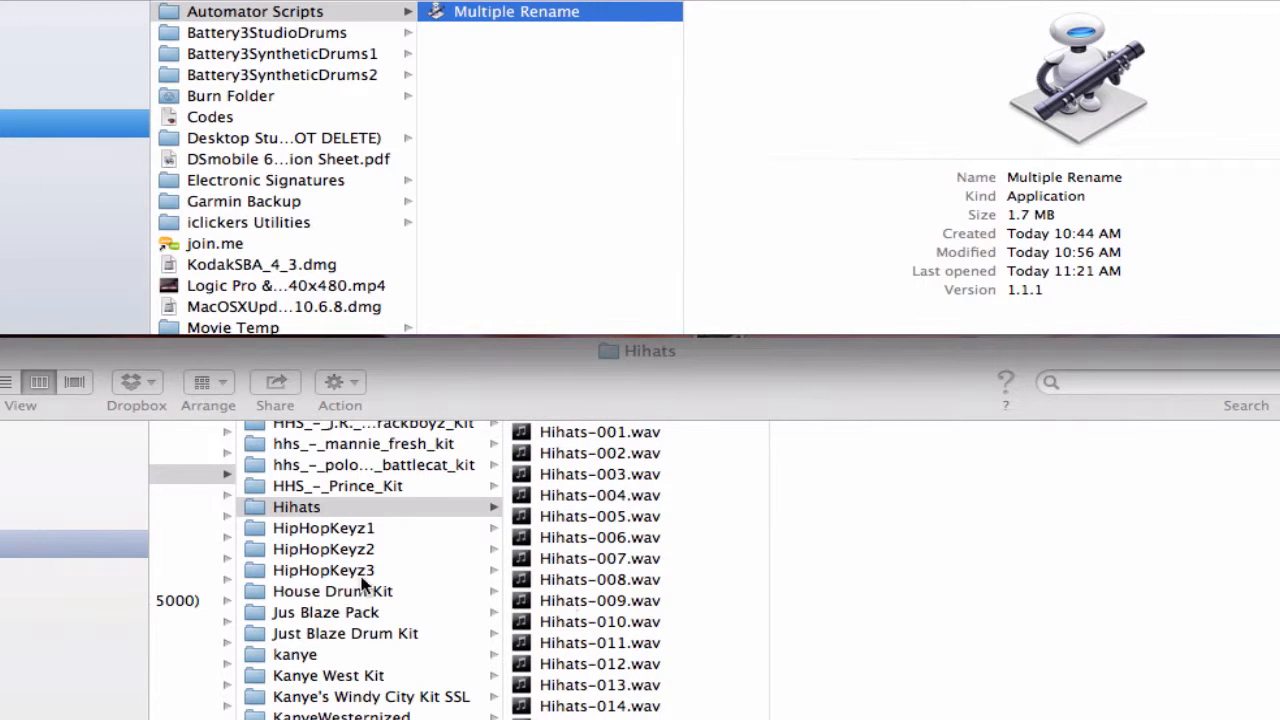
Examine the sequentially numbered file names in the Hihats folder.
click(328, 510)
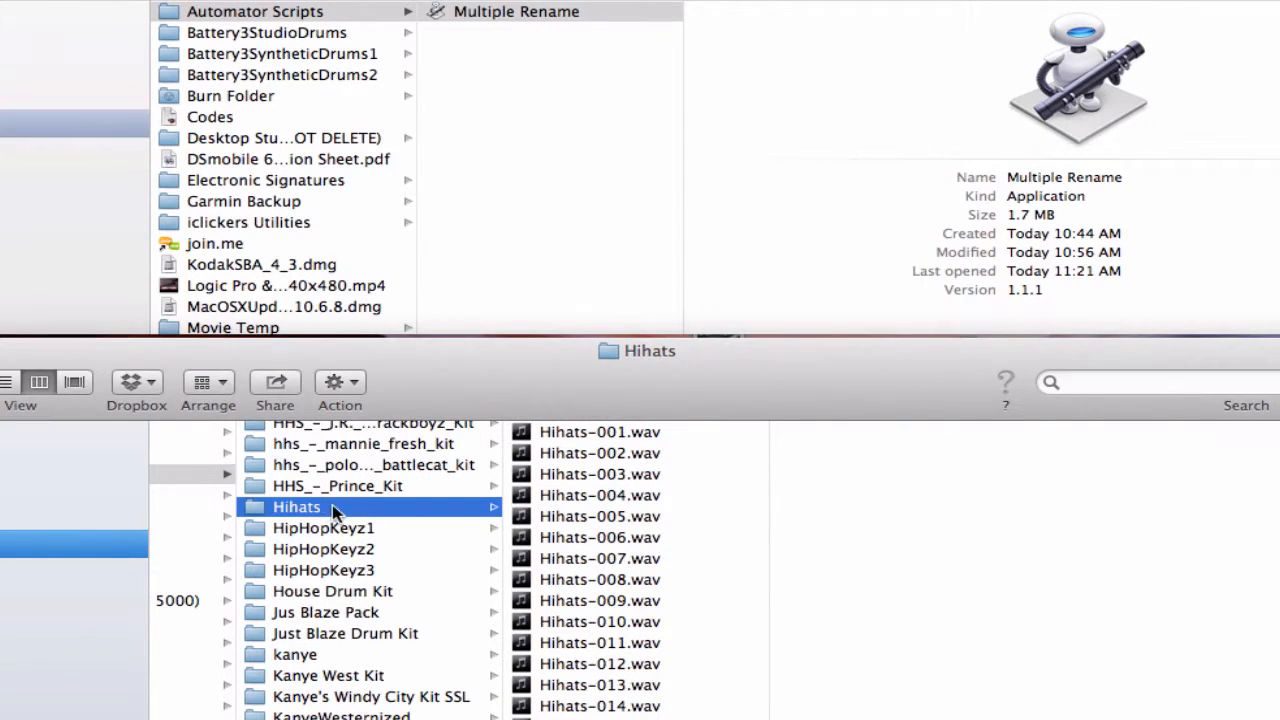
scroll(607, 480, down, 10)
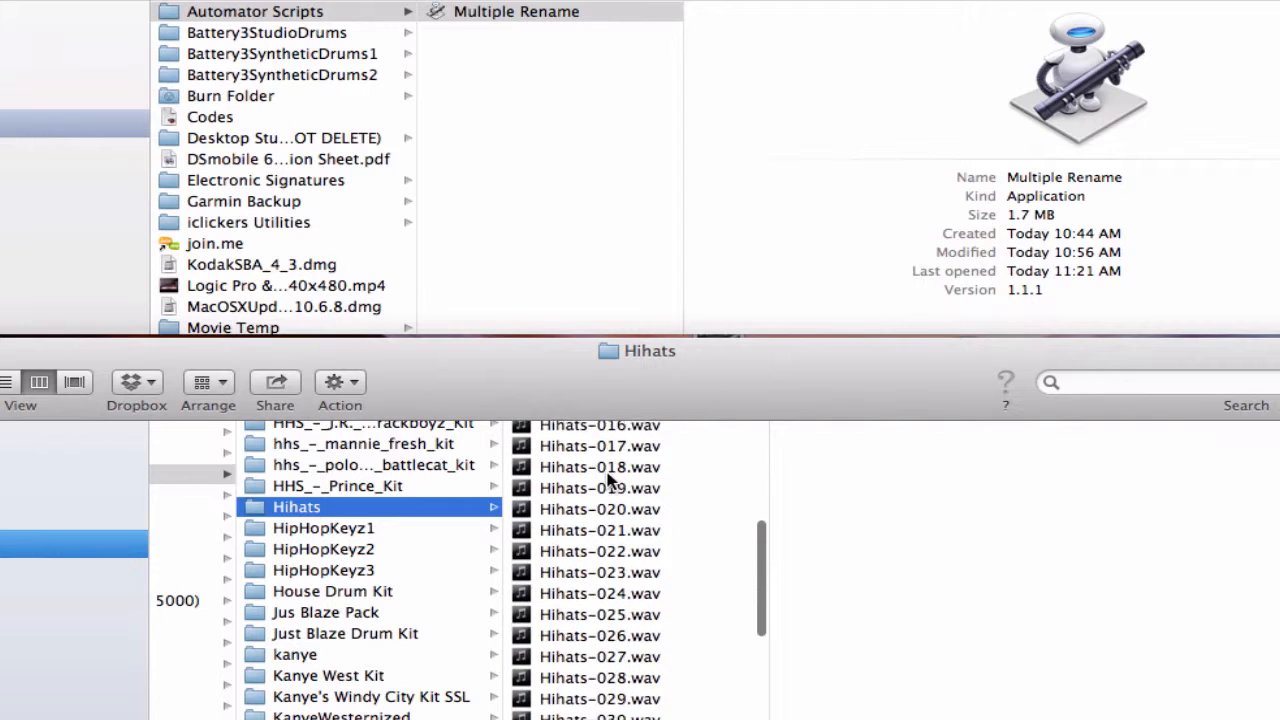
scroll(607, 480, down, 10)
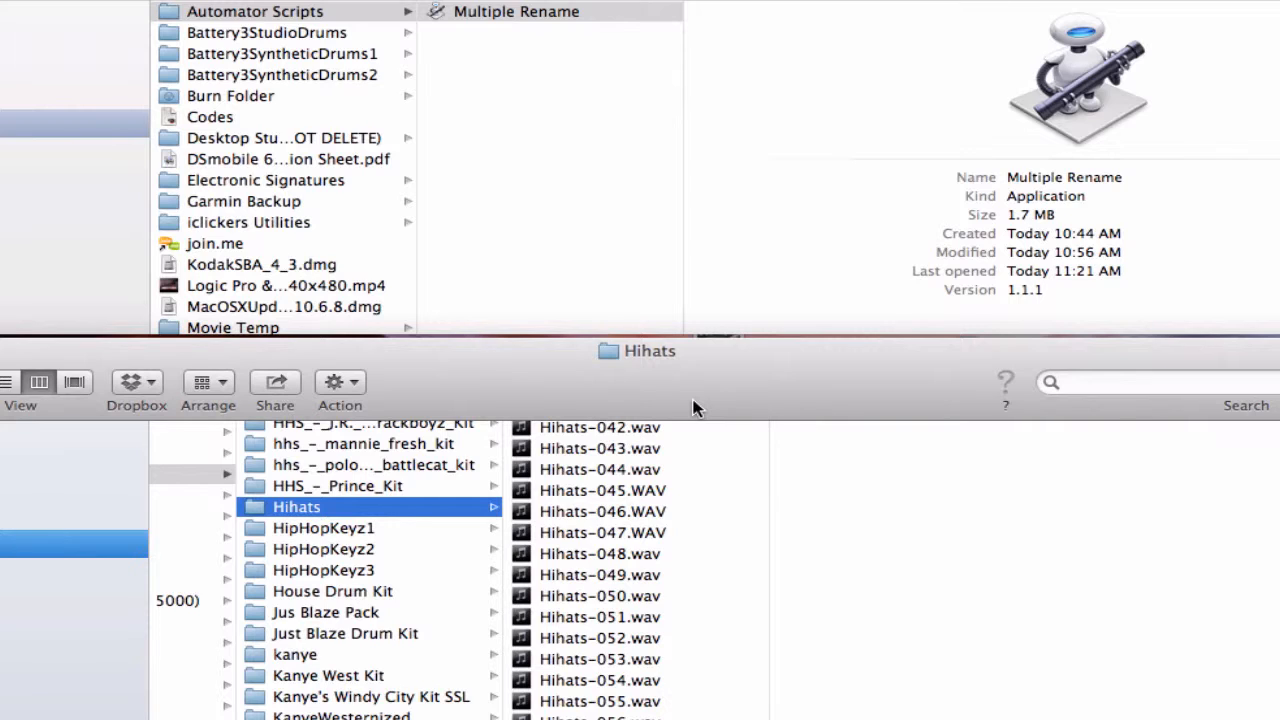
click(587, 469)
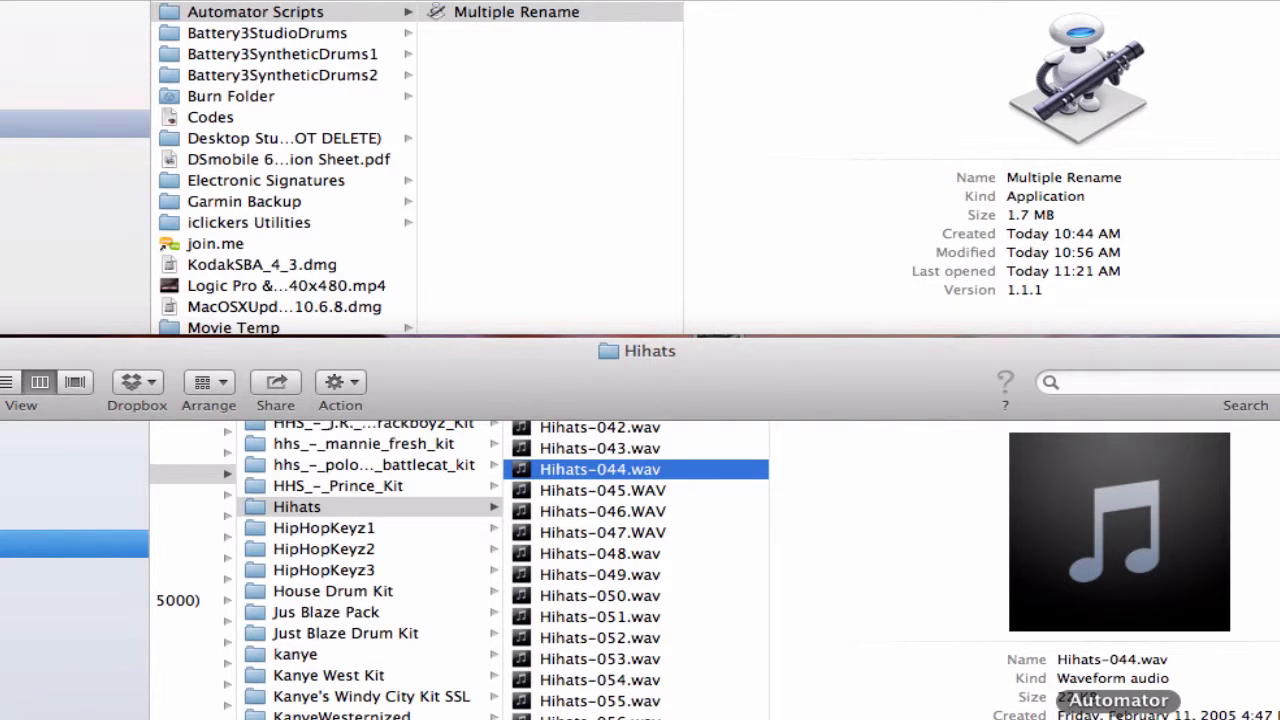
Switch to Automator and create a Workflow document containing the Rename Finder Items action, without adding a Copy Finder Items action.
click(1095, 719)
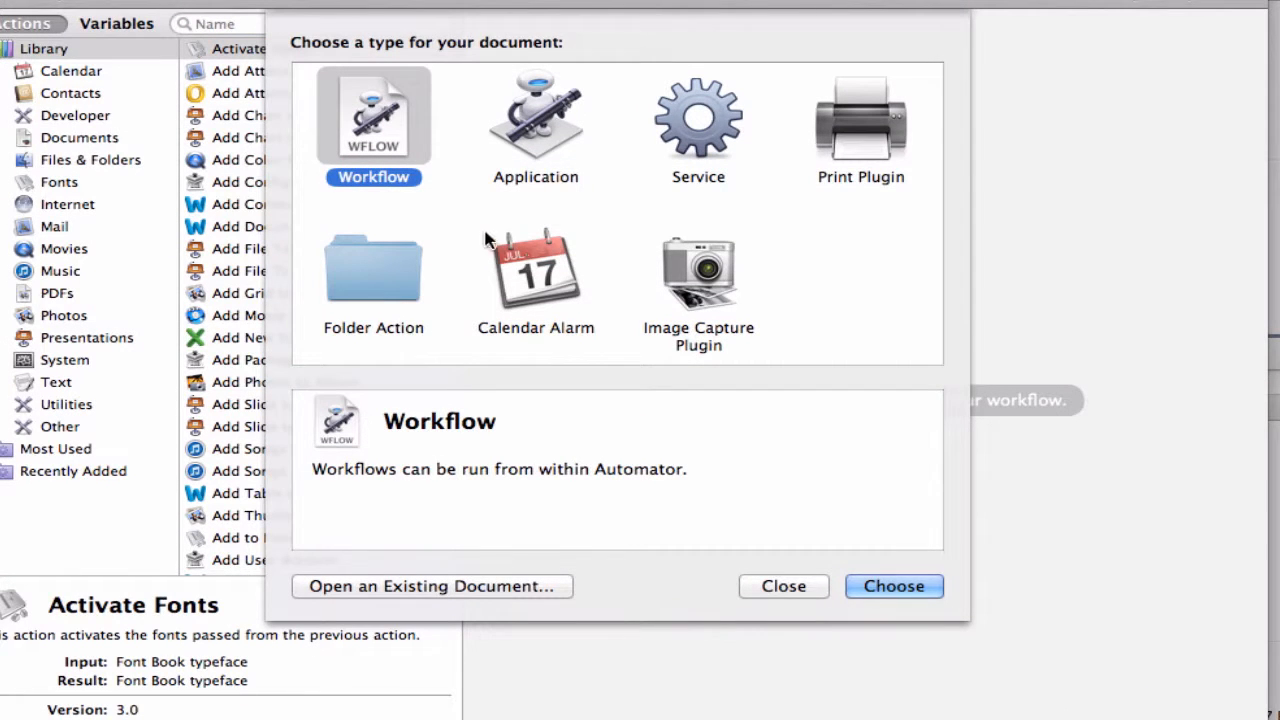
click(885, 586)
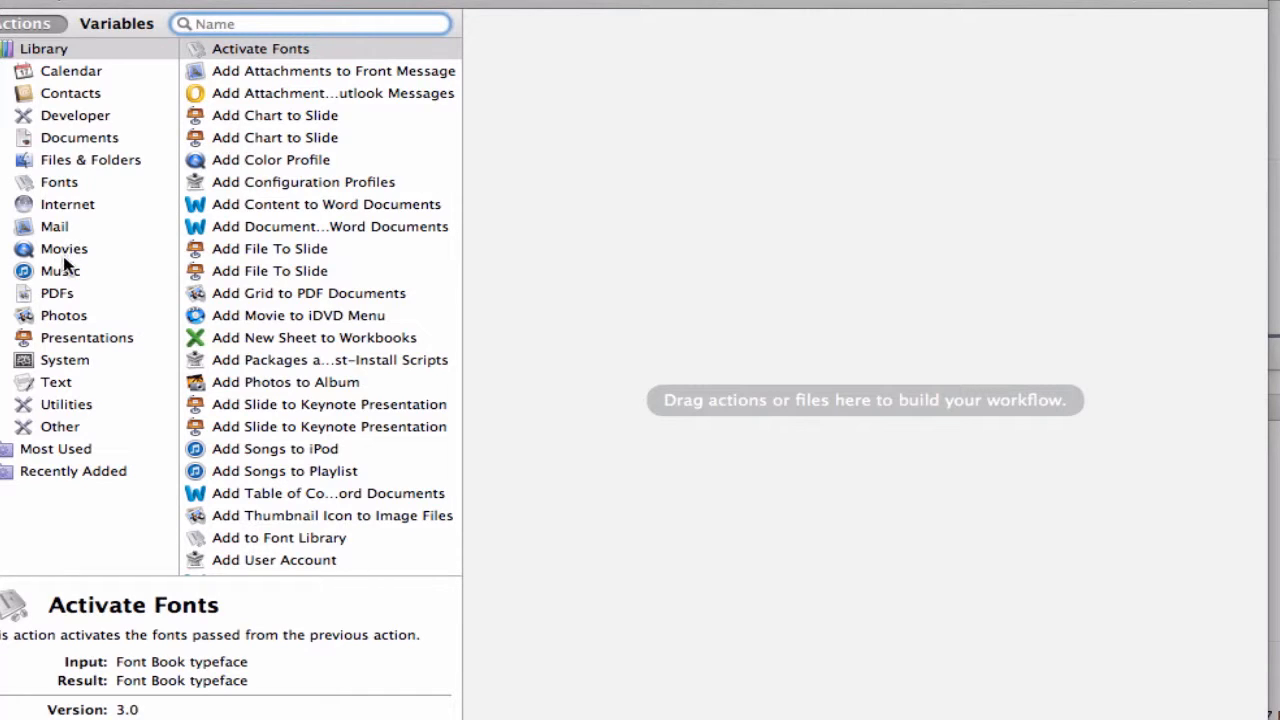
click(64, 161)
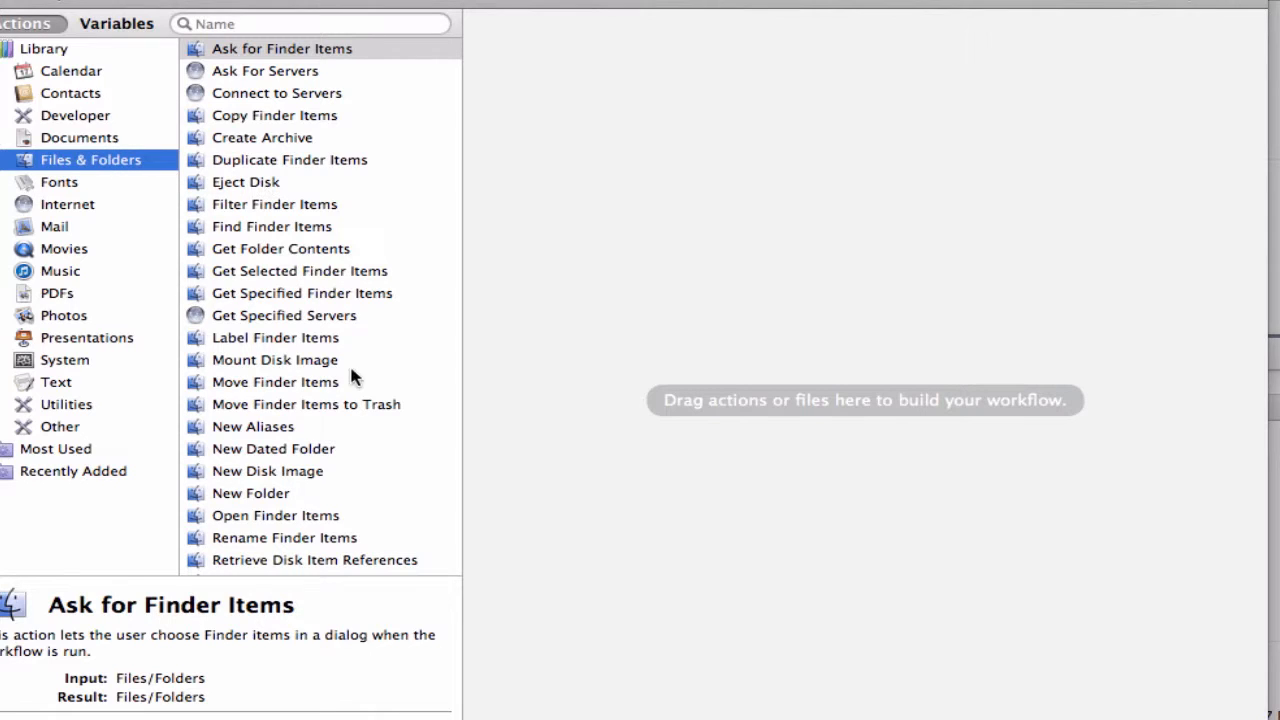
click(316, 540)
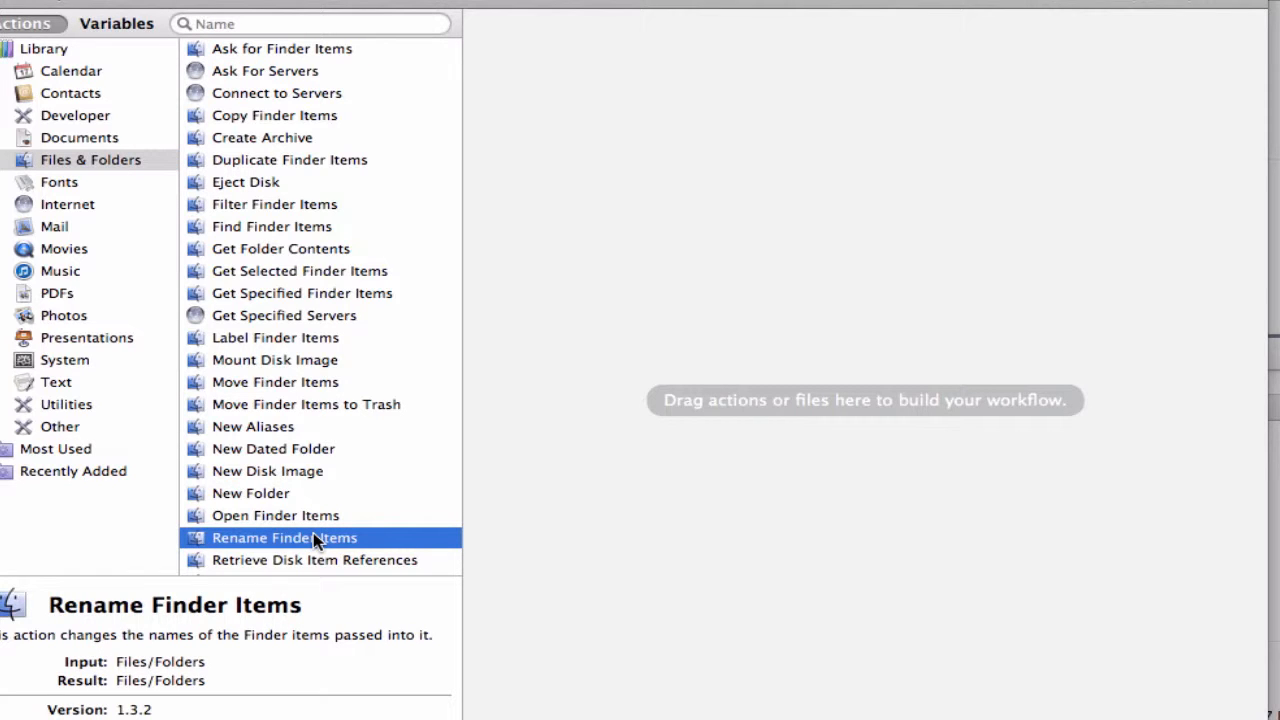
drag(336, 532, 740, 257)
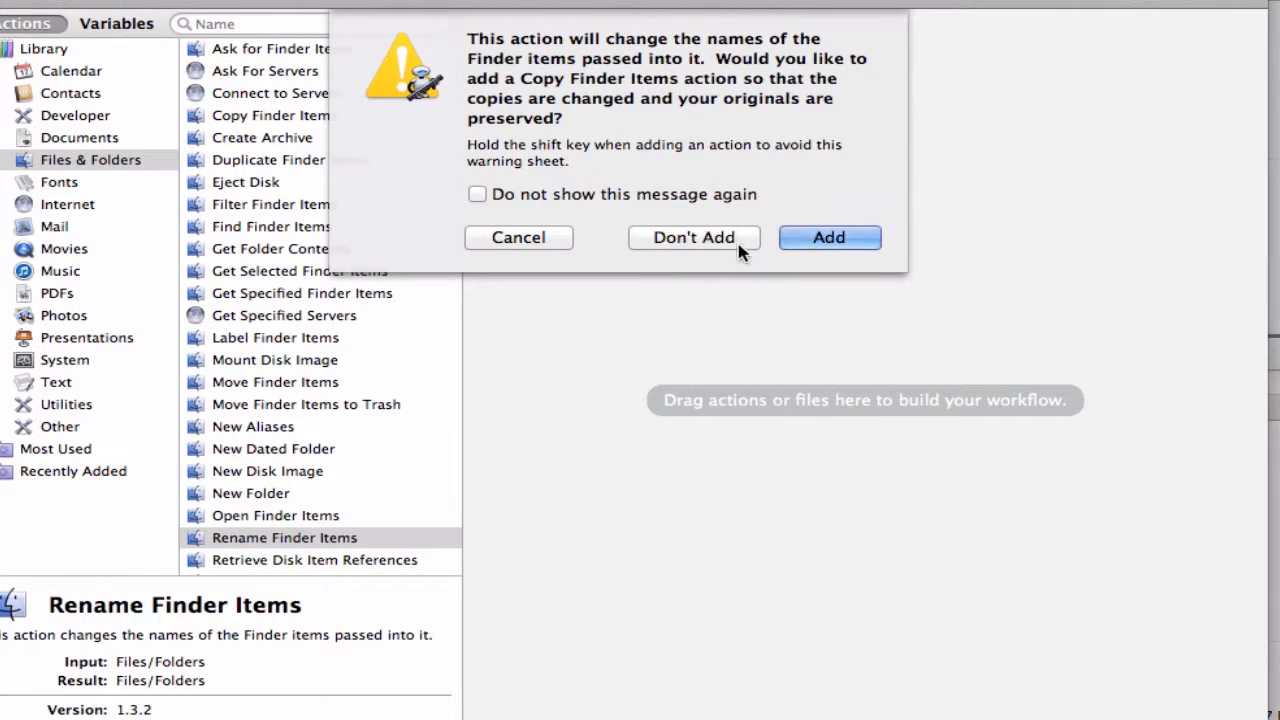
click(716, 240)
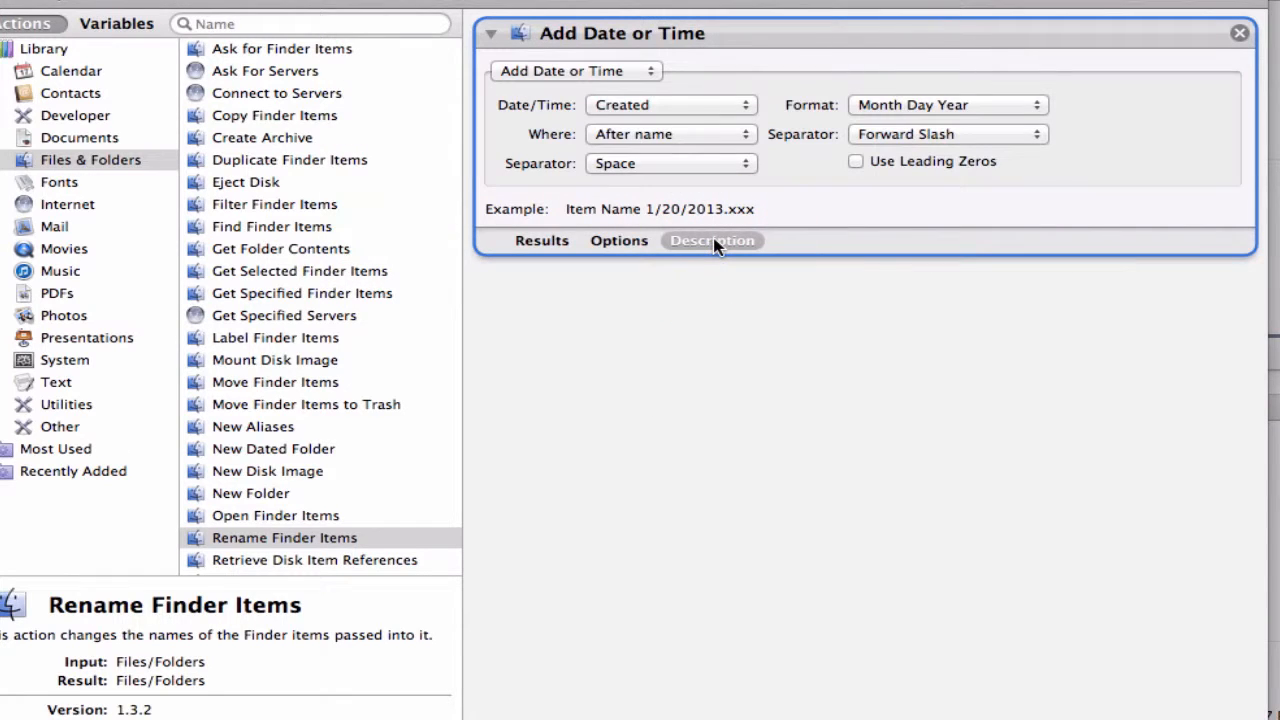
Configure the rename action as Make Sequential, adding the number to a new name and making all numbers 3 digits long.
click(649, 76)
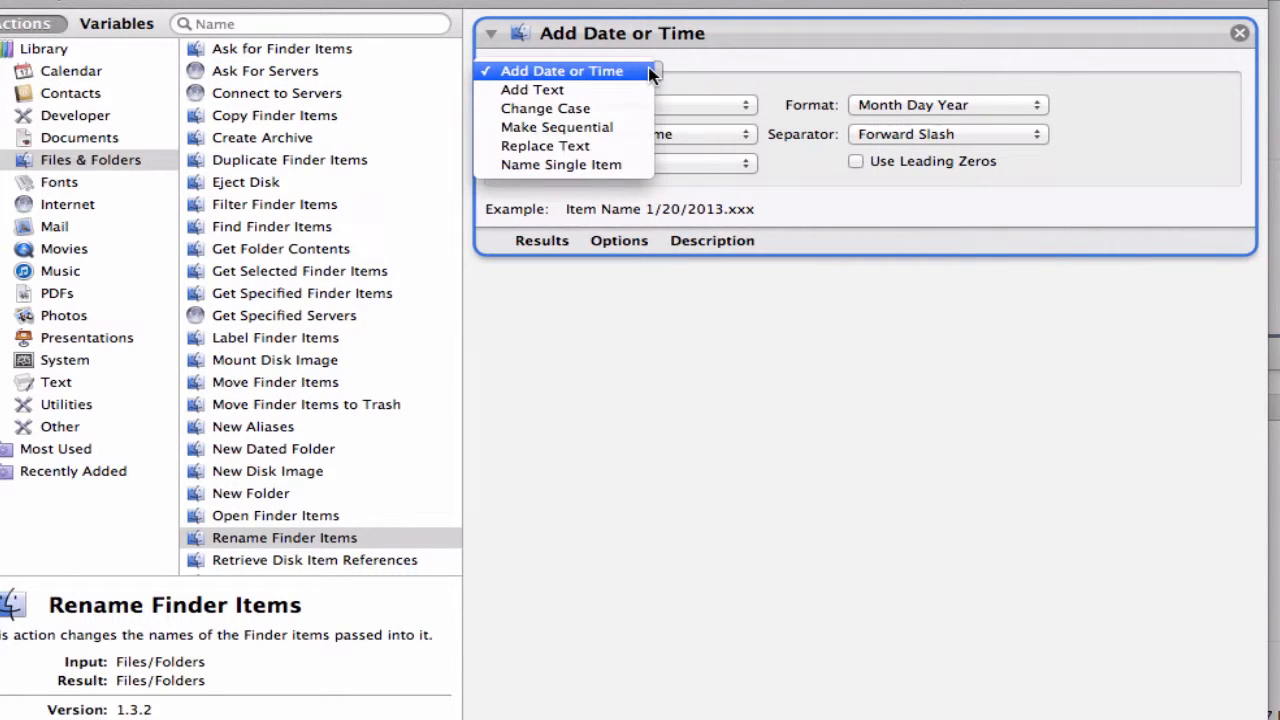
click(598, 127)
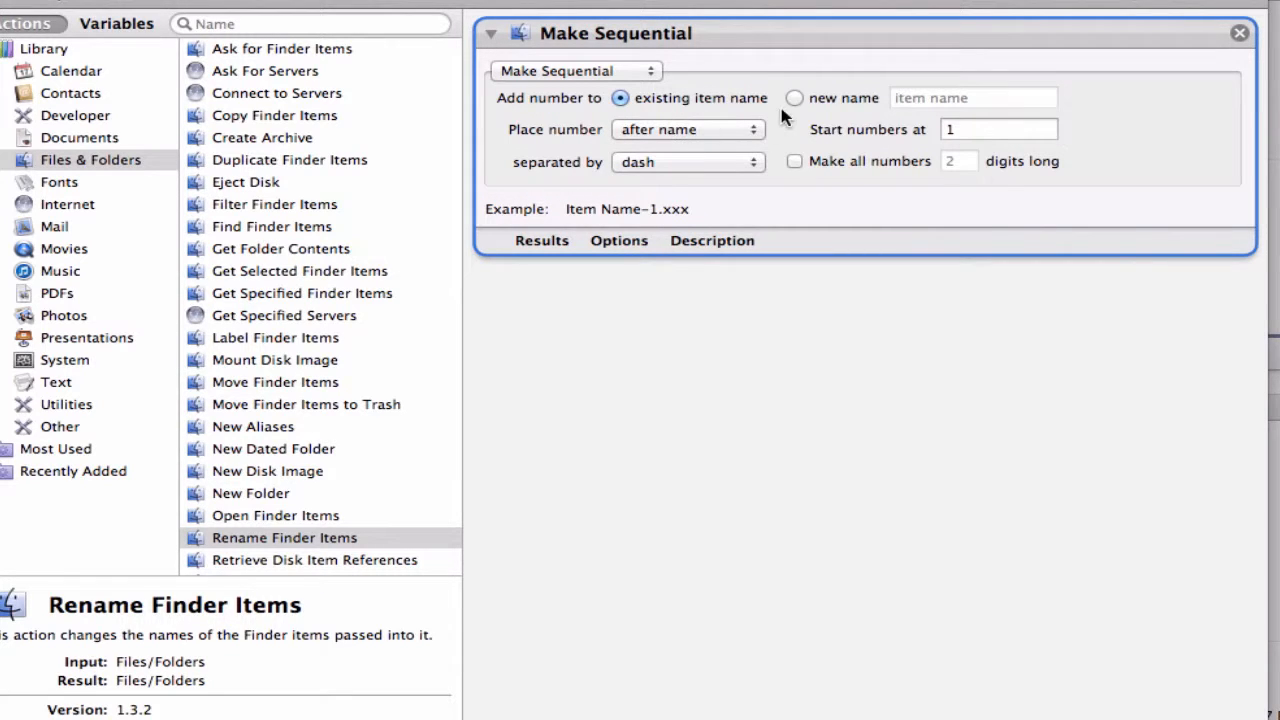
click(795, 99)
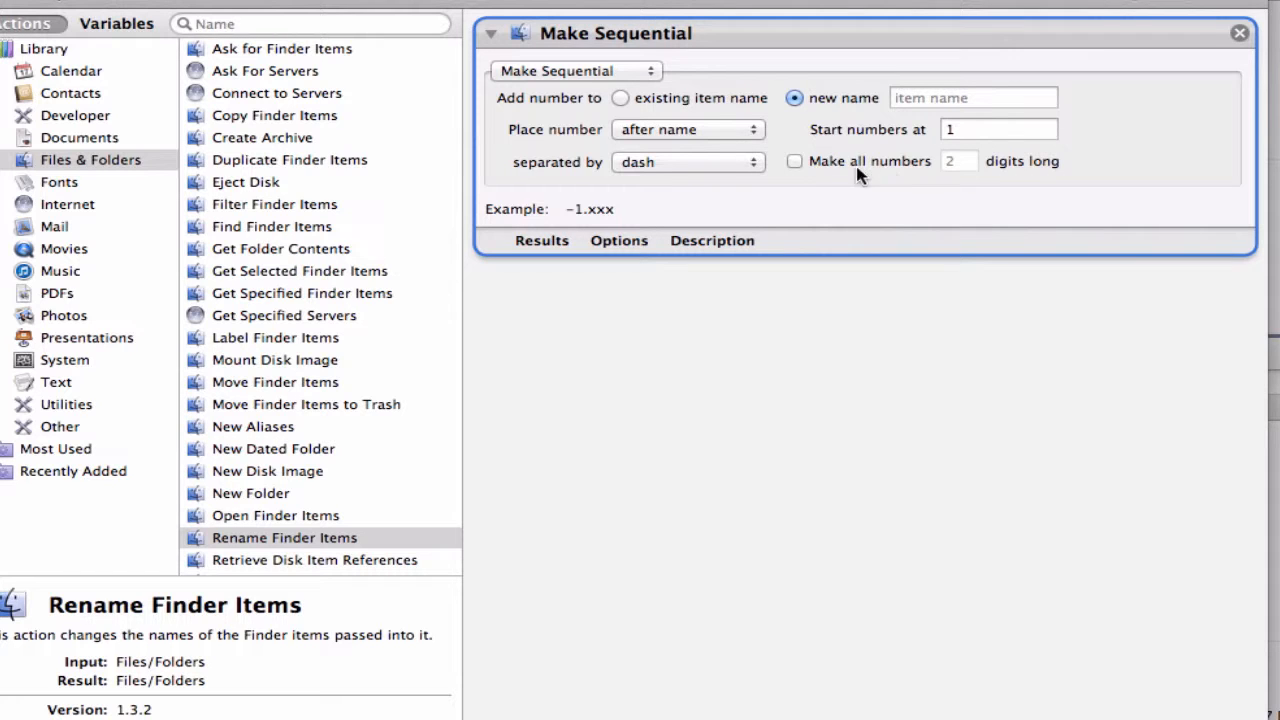
click(797, 162)
click(948, 162)
key(BackSpace)
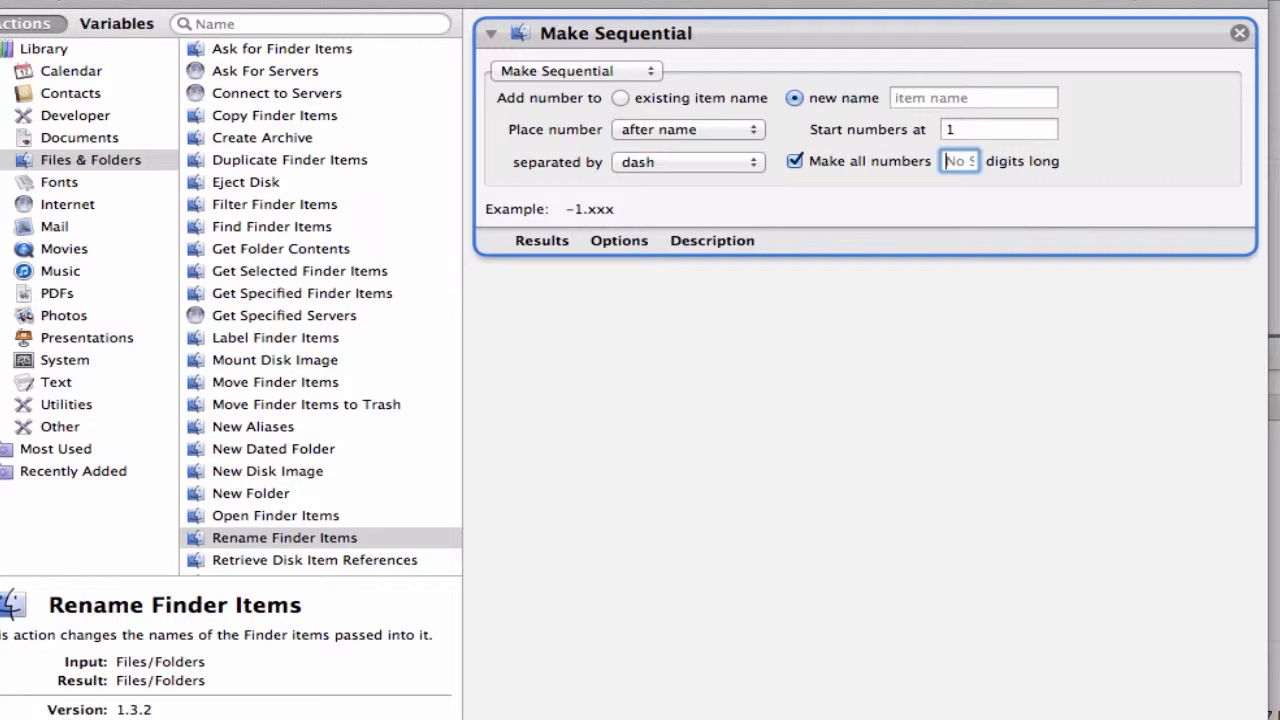
text(3)
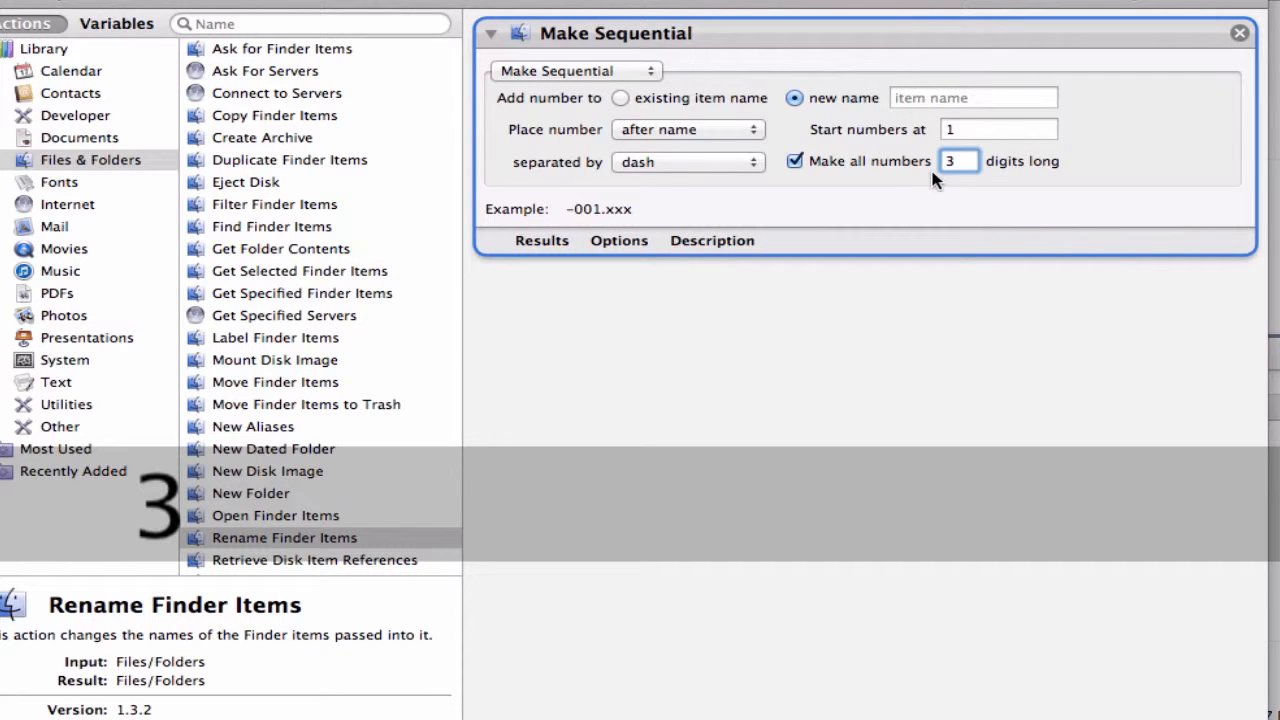
click(908, 195)
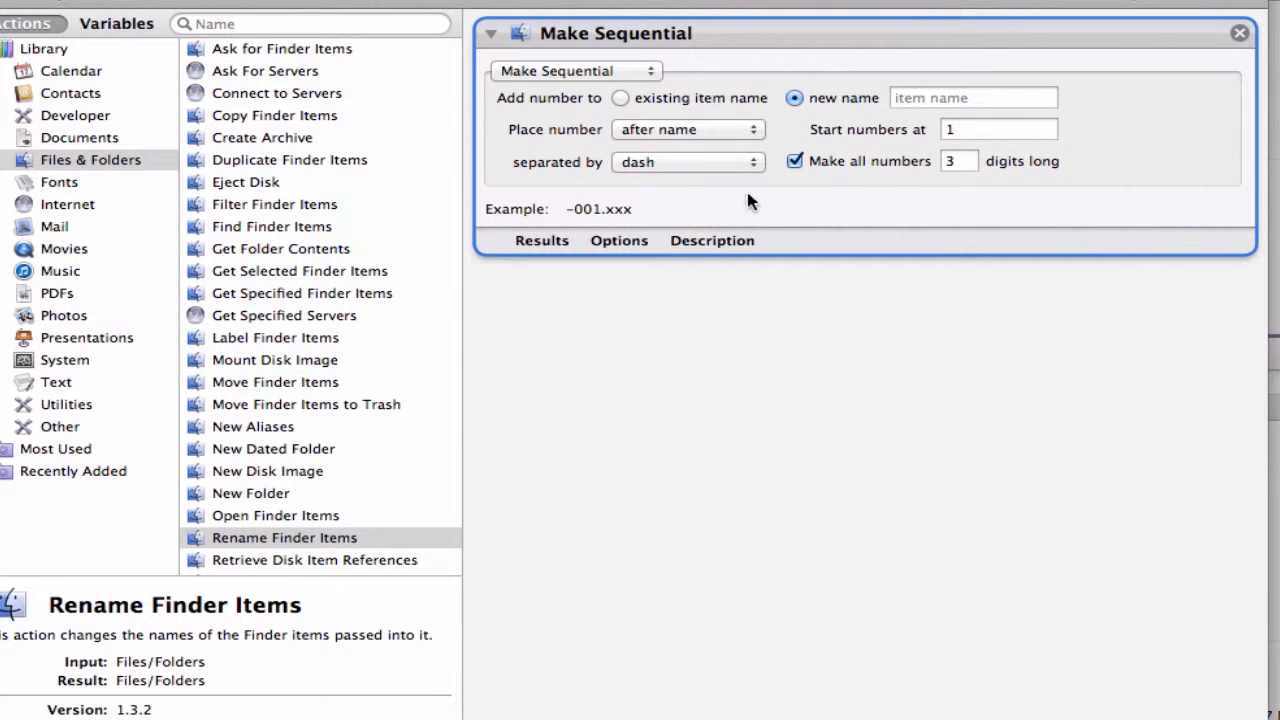
Set the rename action's options so that the action is shown when the workflow runs.
click(630, 243)
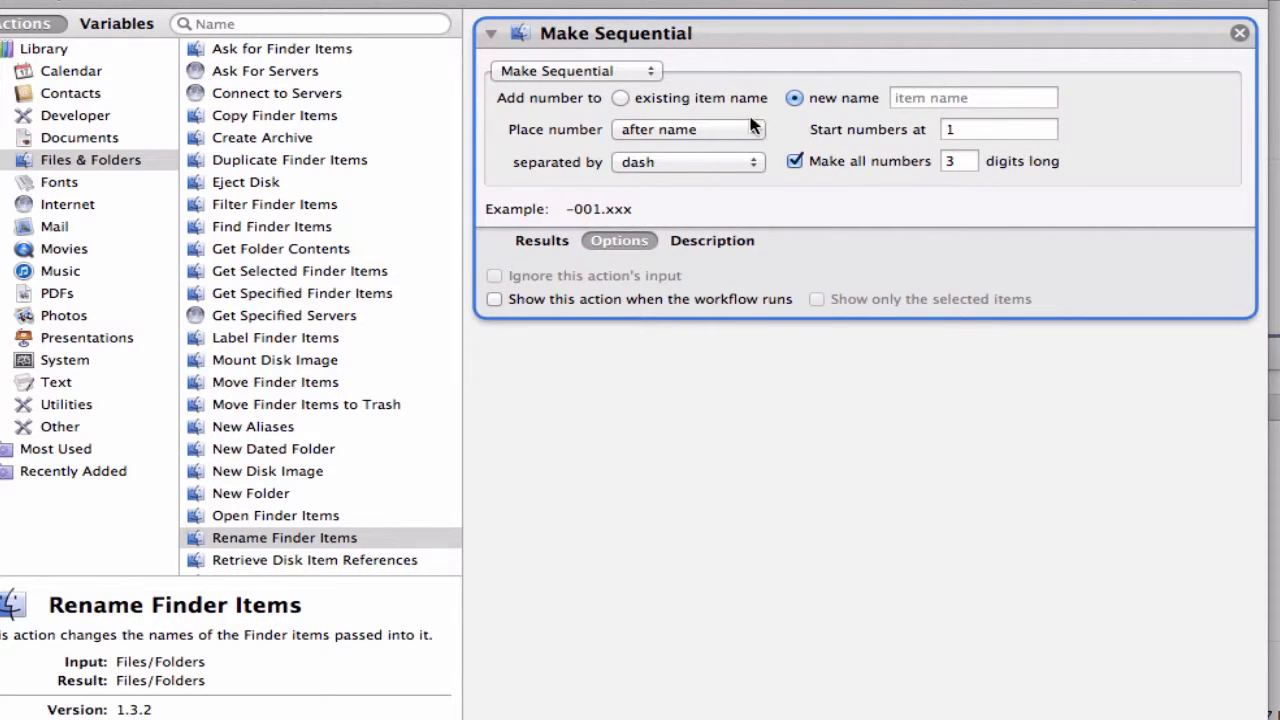
click(494, 301)
click(28, 0)
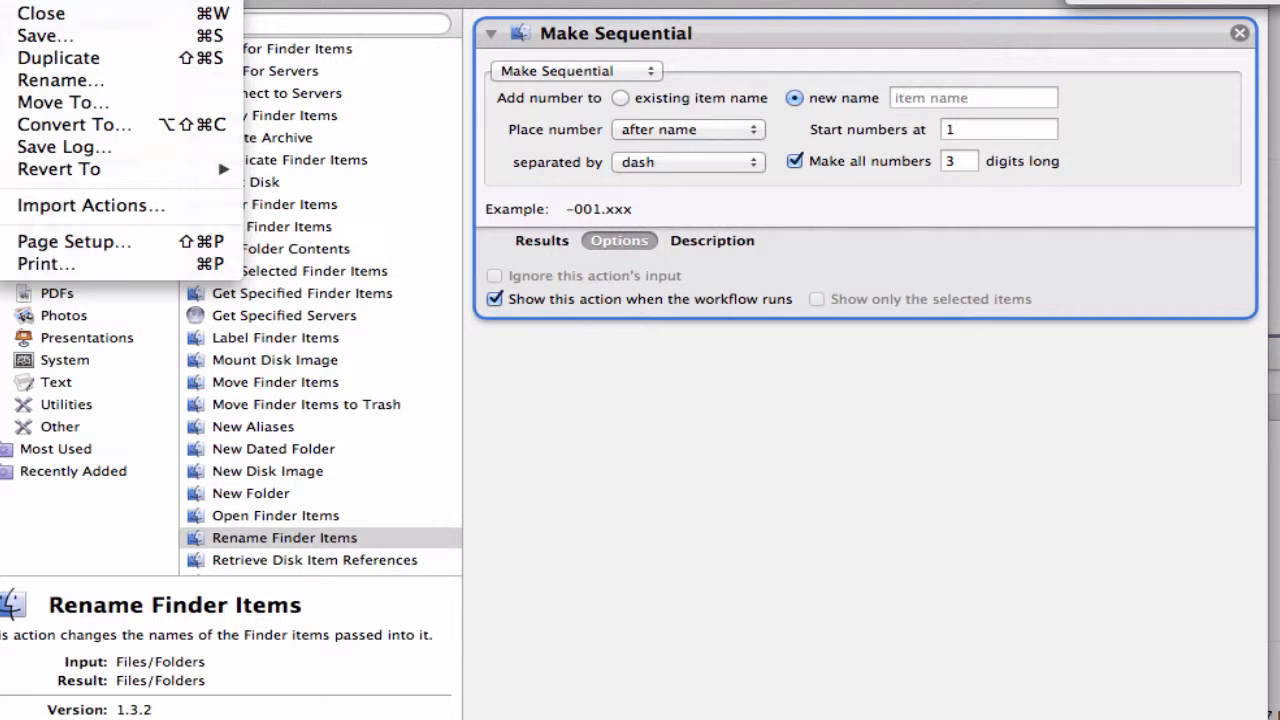
key(Escape)
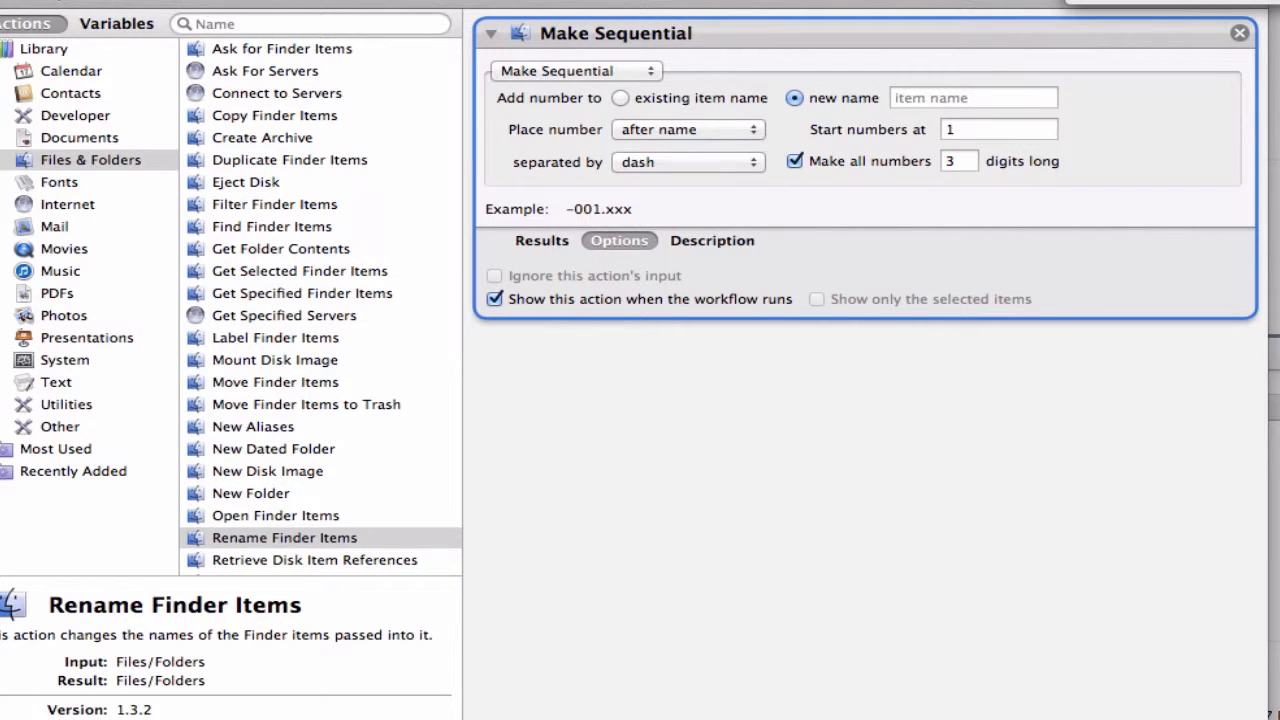